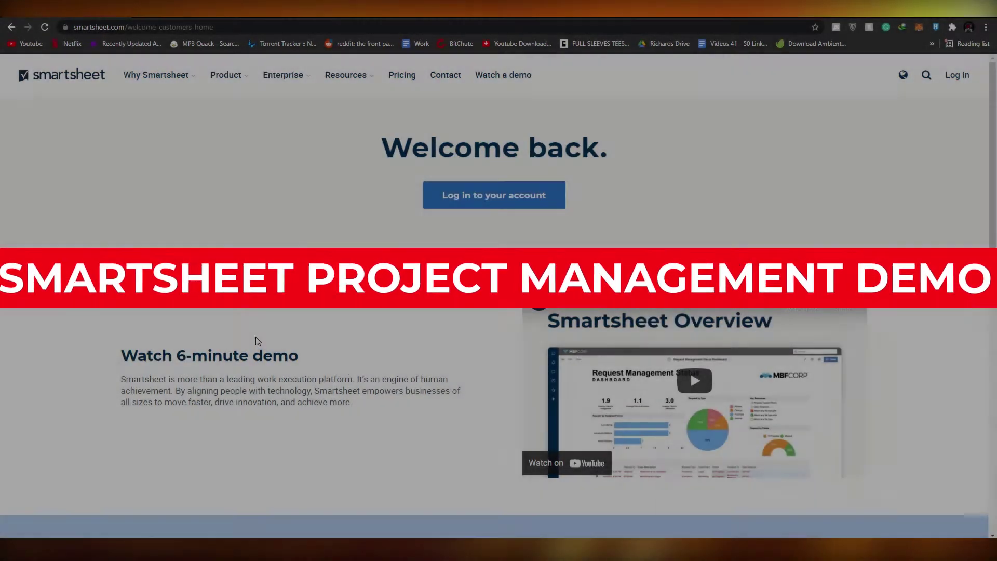
- Scroll the Smartsheet Home page to review its zero requests and empty suggestions
scroll(258, 328, down, 1)
scroll(252, 323, up, 1)
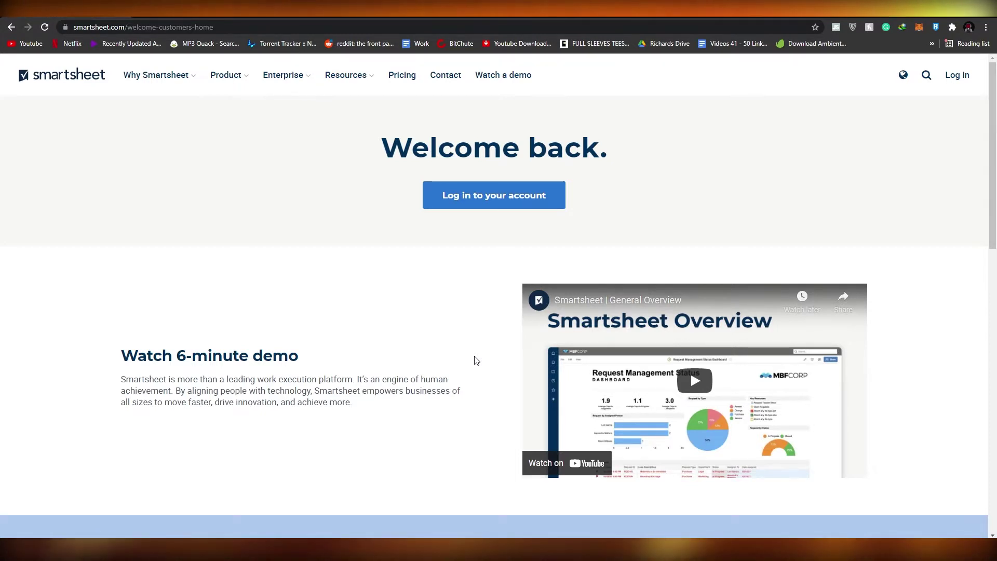
scroll(477, 361, down, 1)
scroll(477, 361, down, 1)
scroll(477, 361, up, 2)
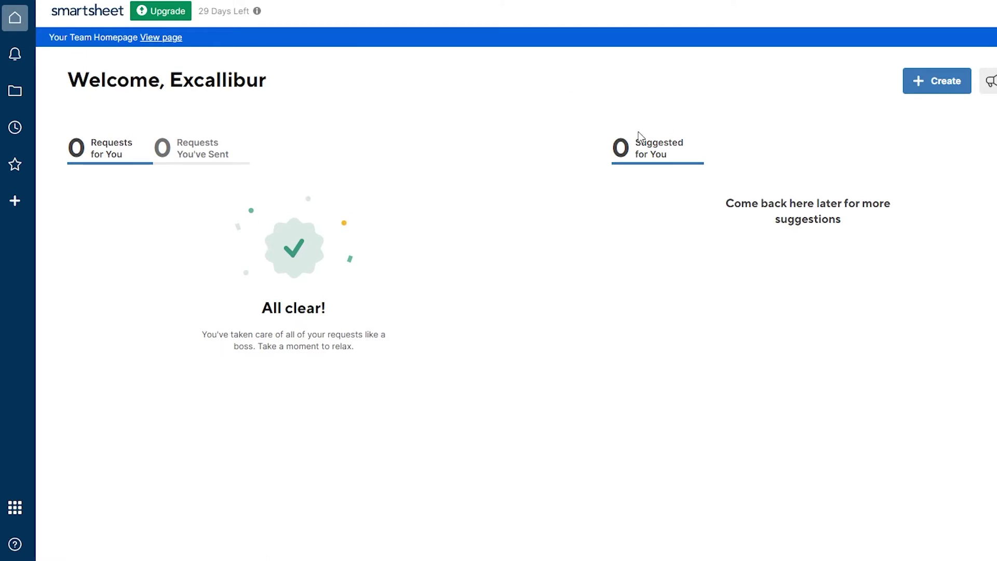
- Show the notifications filtered to Requests, confirming everything is all clear
click(15, 57)
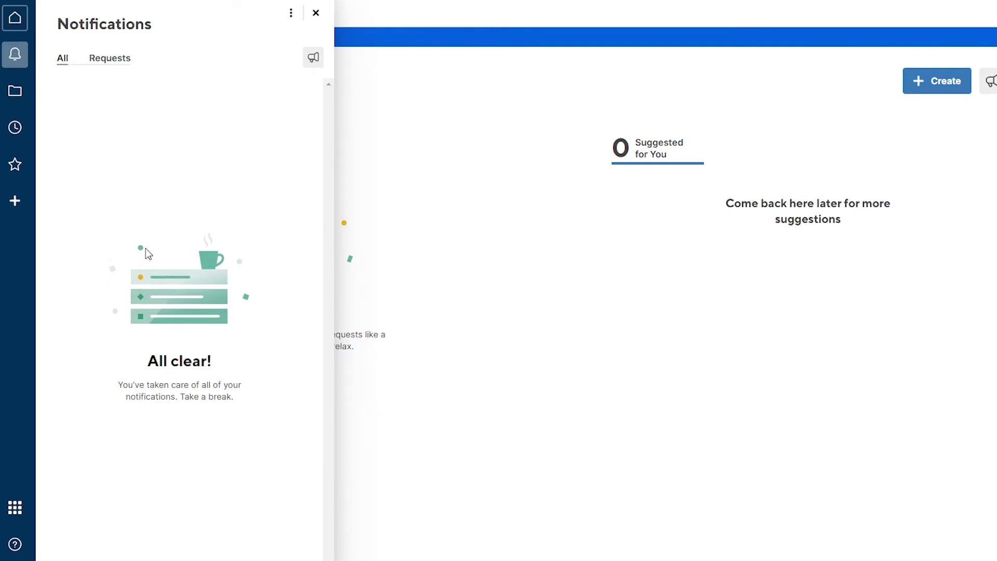
click(105, 58)
- Browse Workspaces and the empty Resource Views, ending on the Sheets folder listing 'test'
click(10, 100)
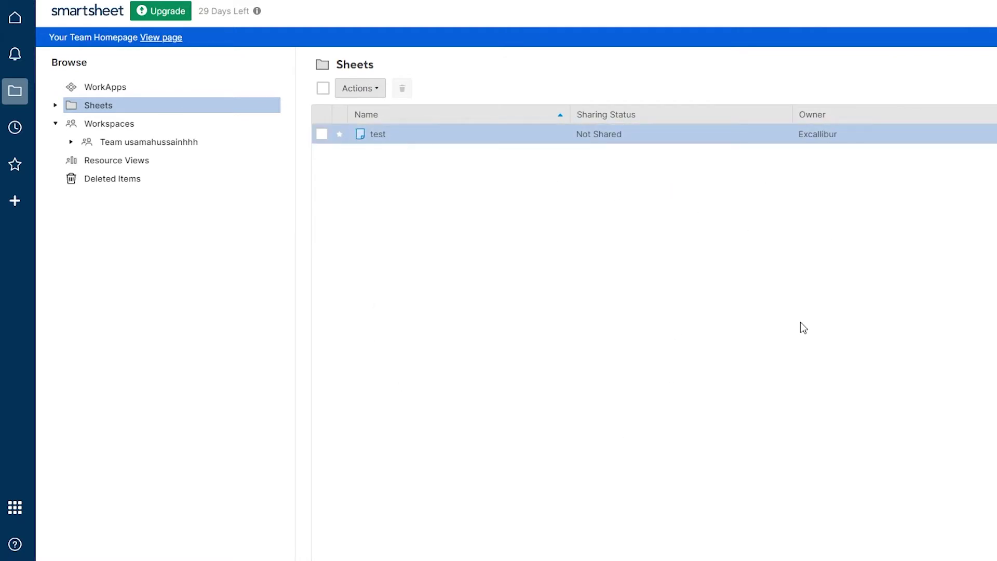
click(111, 125)
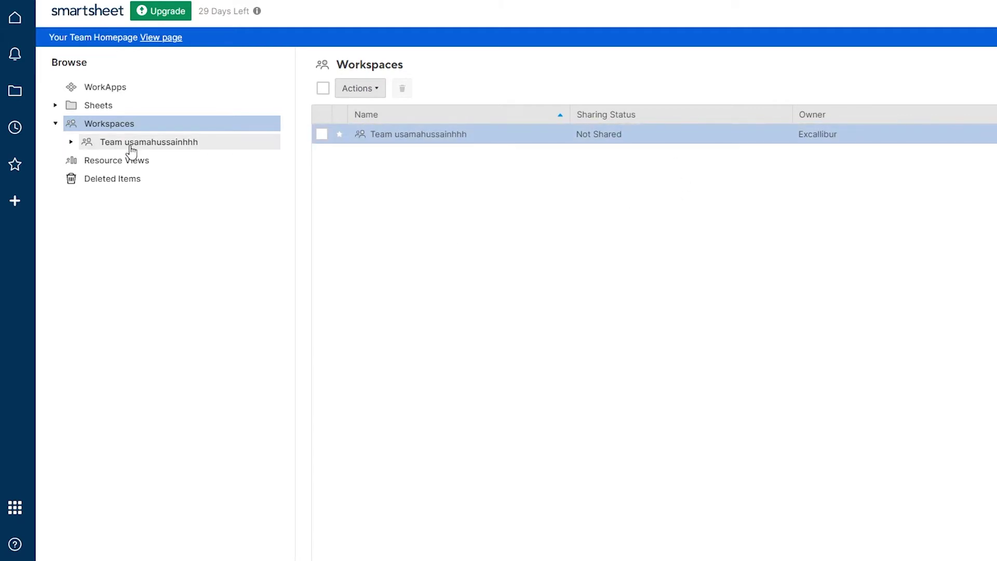
click(127, 164)
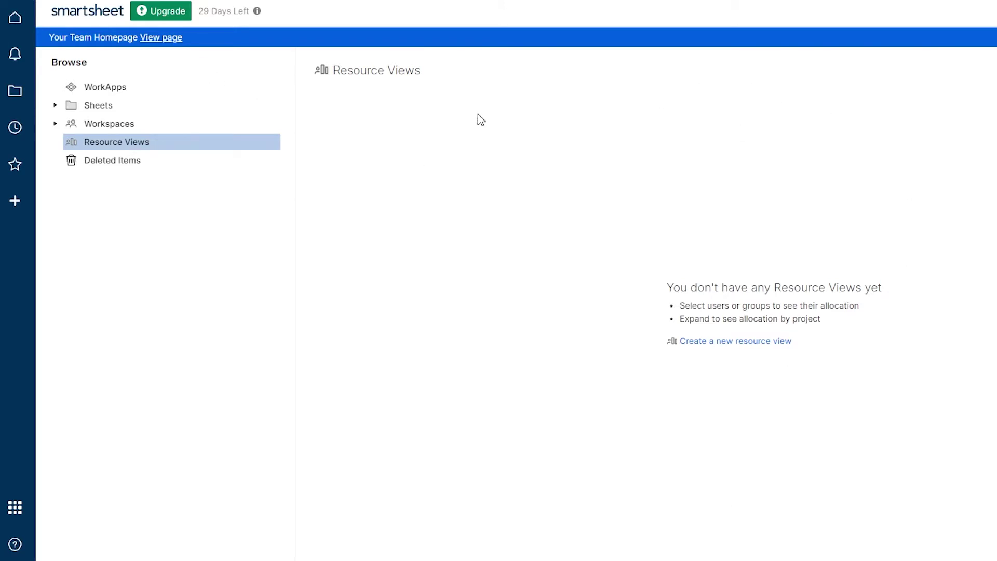
click(156, 109)
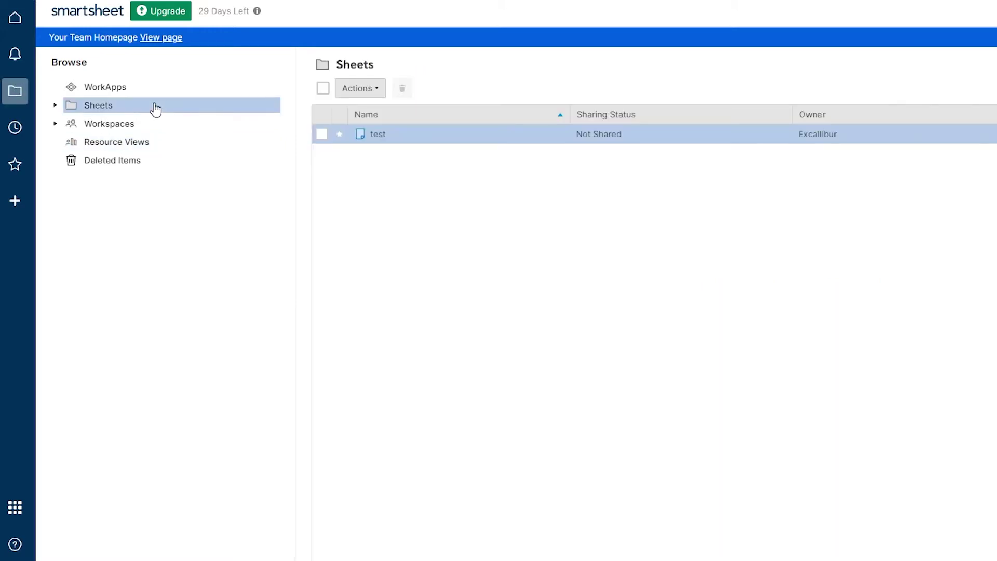
- Show the WorkApps page with 0 apps shared with you and 0 owned
click(147, 93)
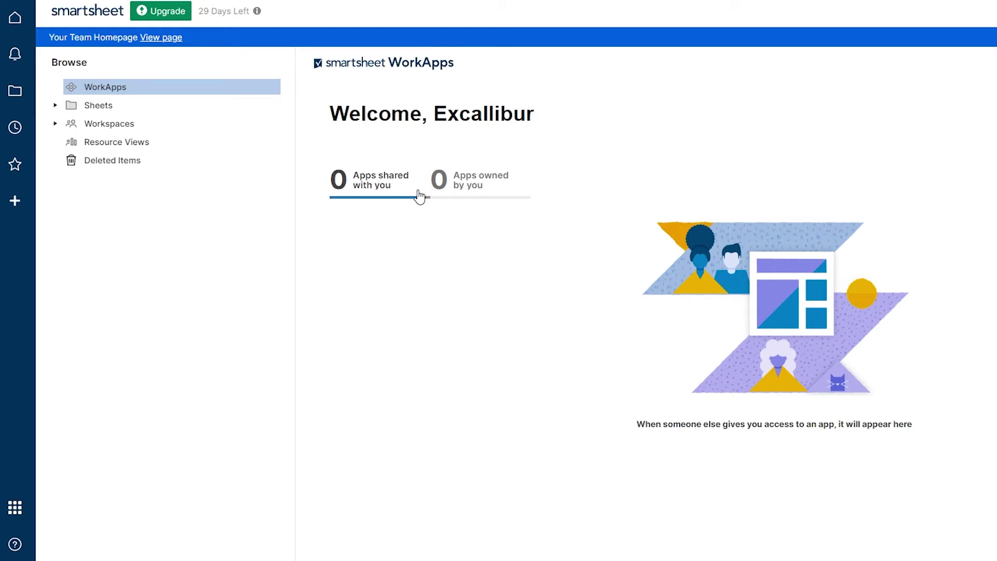
- Check Recents, which lists only 'test', then show the empty Favorites list
click(15, 130)
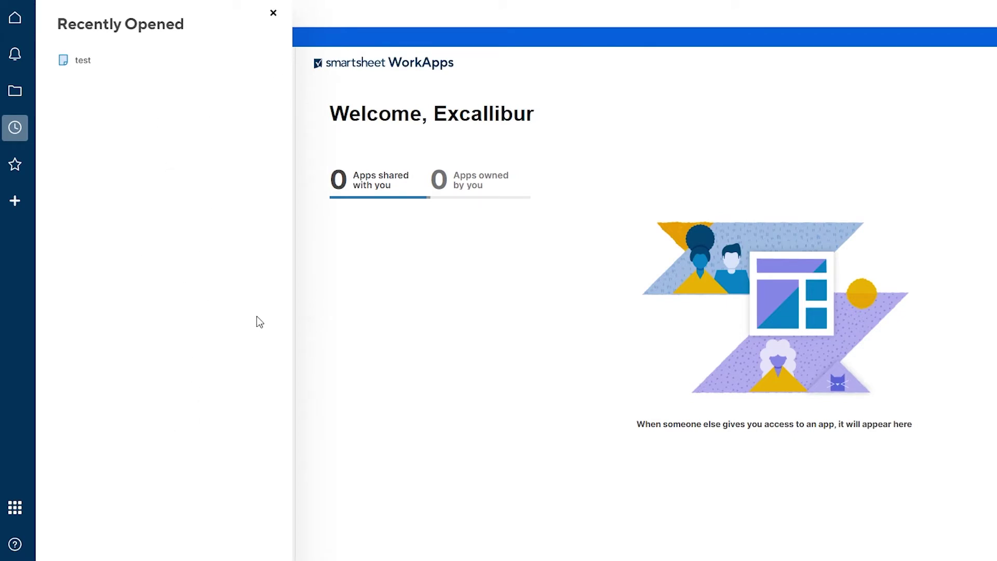
click(13, 164)
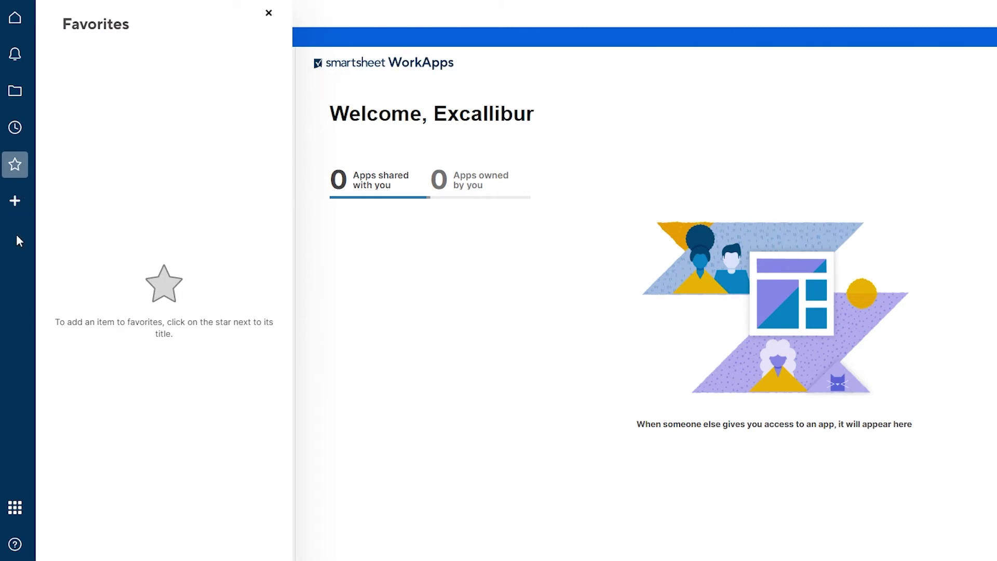
- Show the Solution Center's Import page with Excel, Project, Google Sheets and Trello sources
click(16, 202)
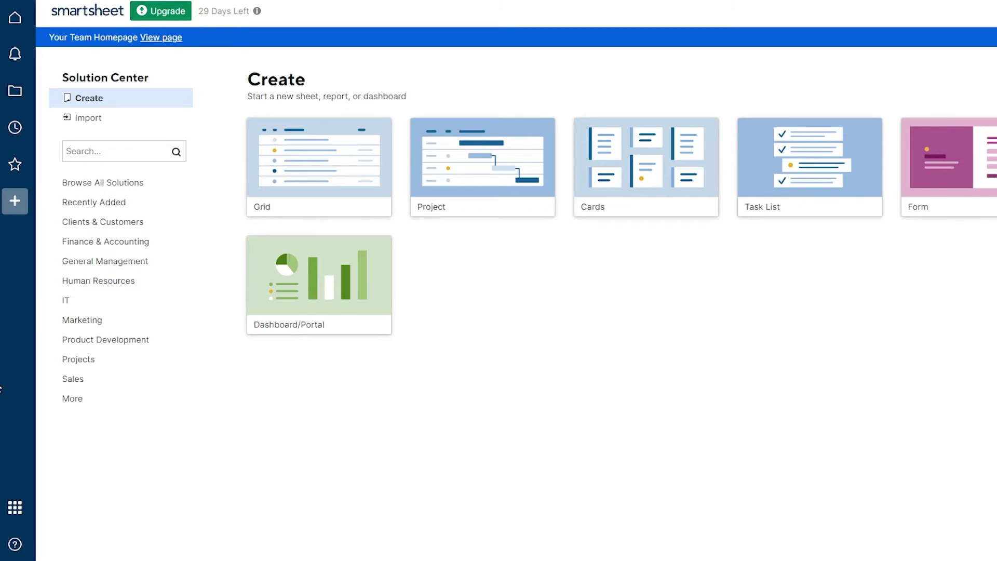
click(105, 124)
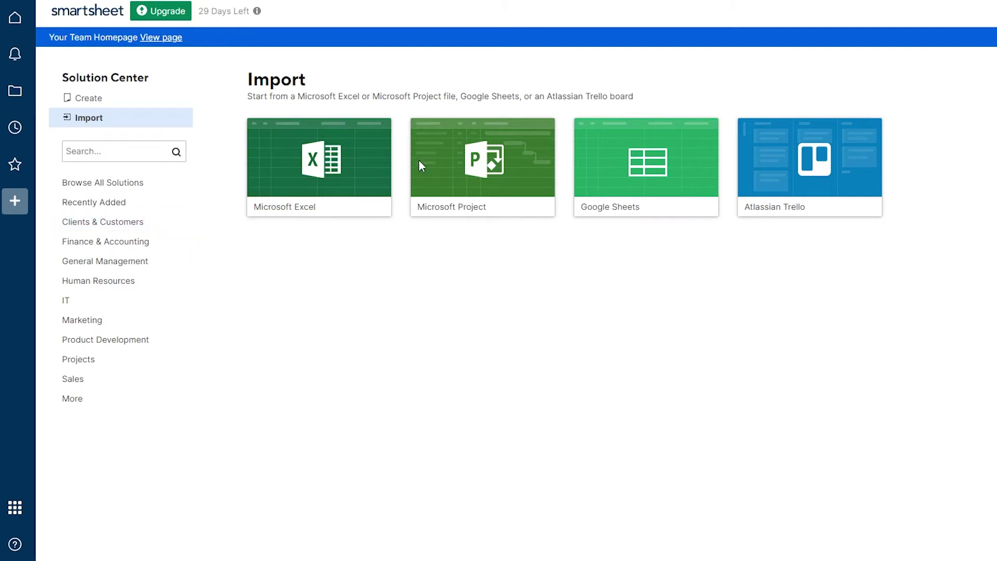
- Browse all solutions, checking the Clients & Customers, IT and Marketing categories
click(113, 189)
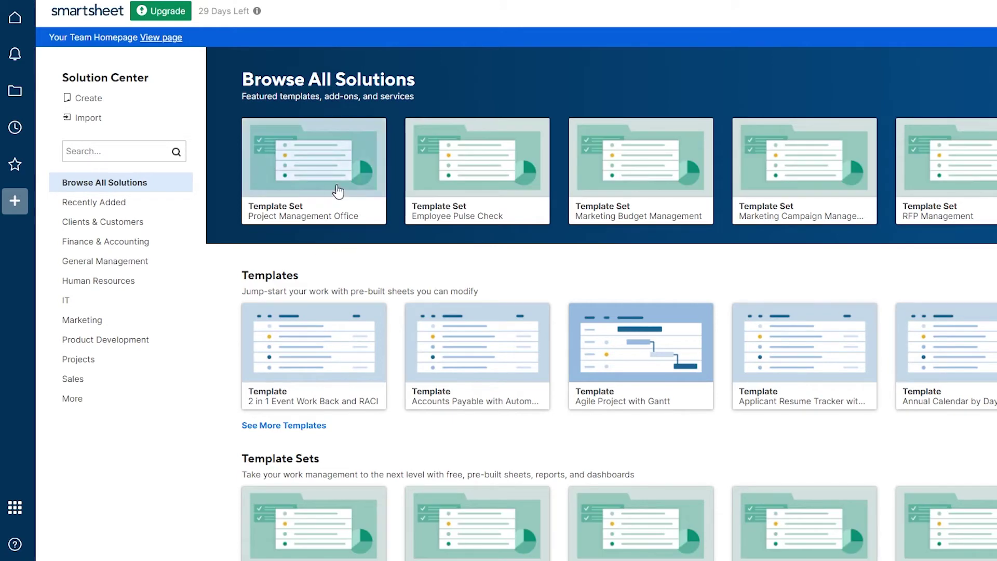
scroll(424, 204, down, 5)
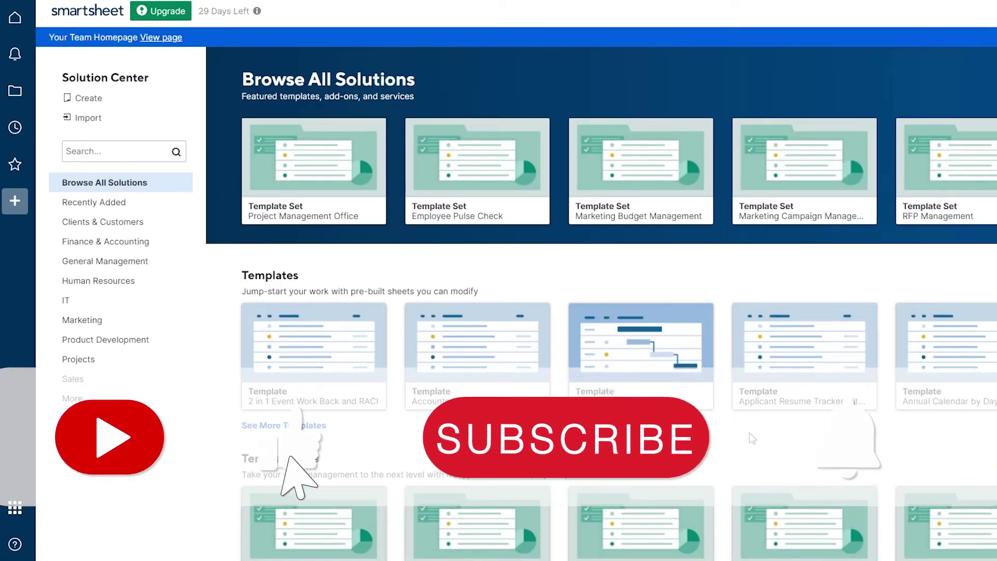
scroll(119, 225, down, 1)
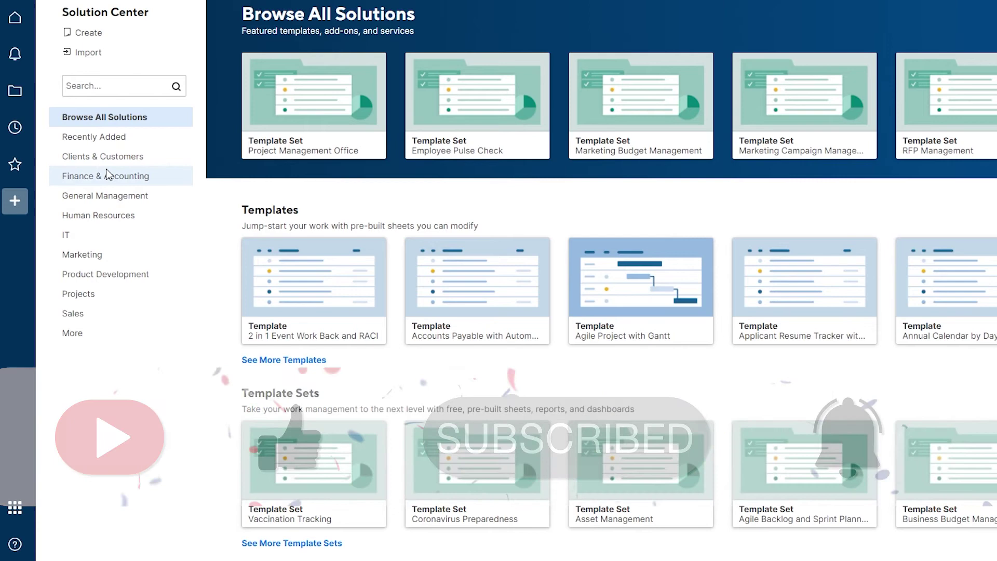
click(106, 163)
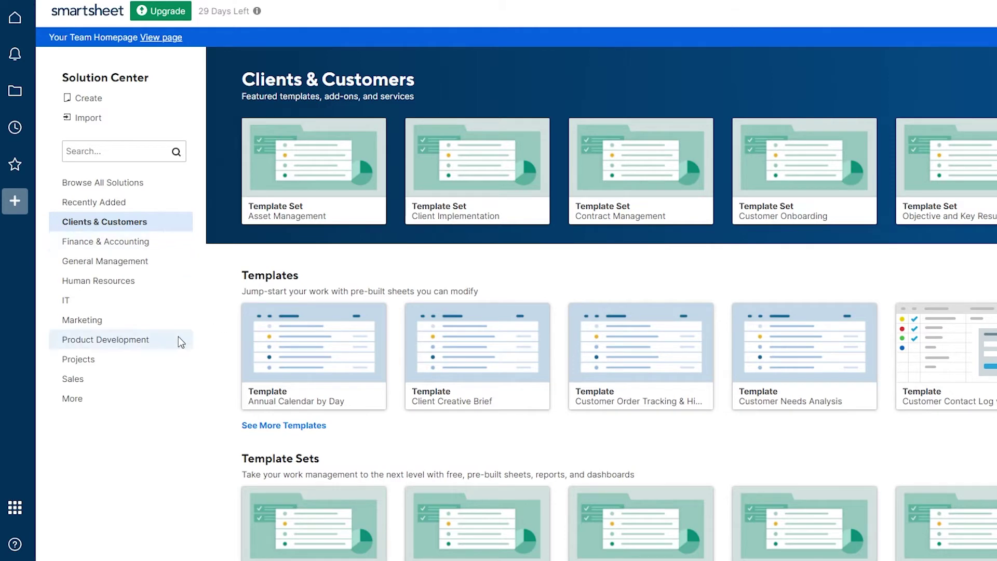
click(140, 300)
click(136, 320)
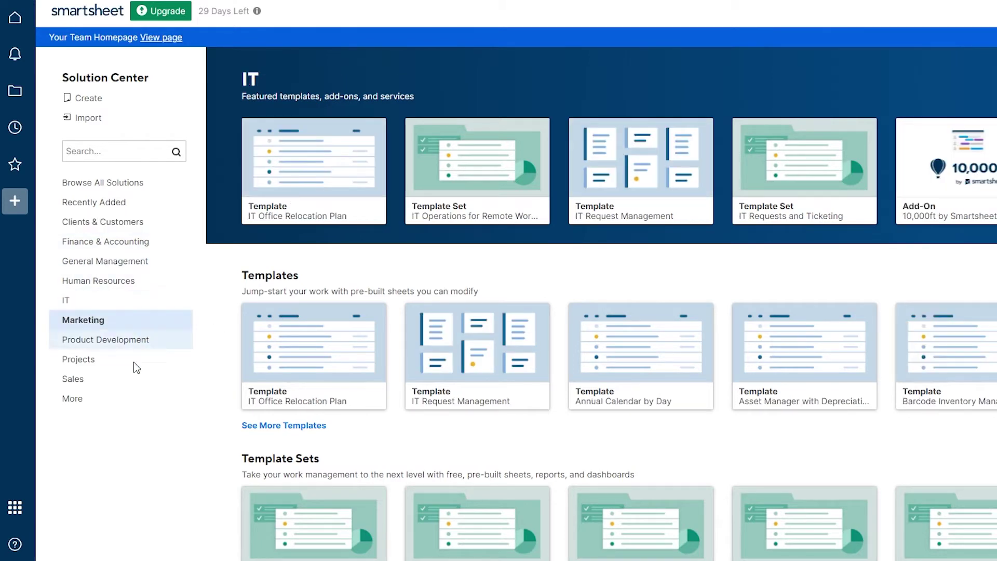
- Create a sheet from the Product Development 'Customer Feedback Form' template
click(173, 345)
scroll(211, 410, down, 4)
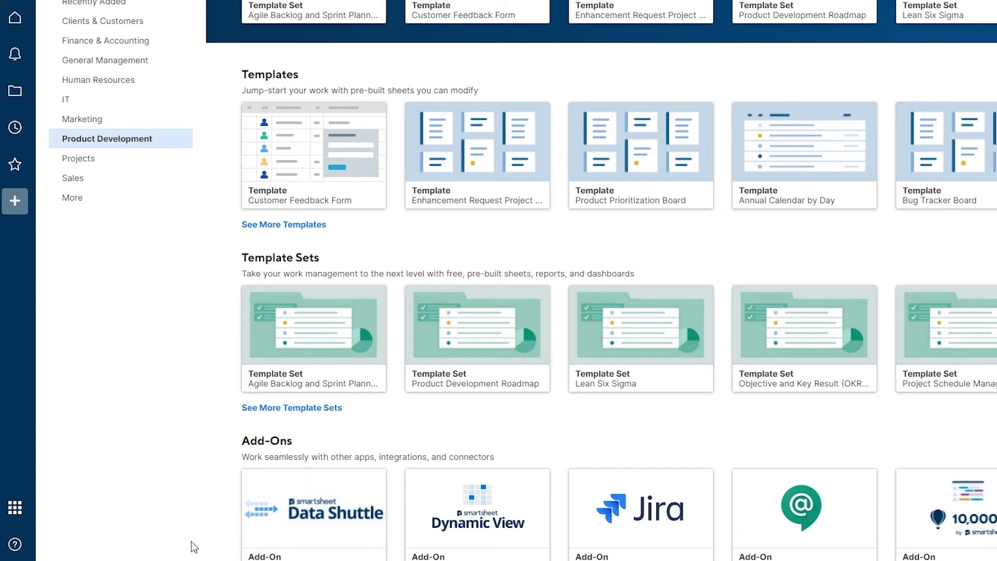
scroll(191, 541, up, 4)
scroll(191, 540, down, 3)
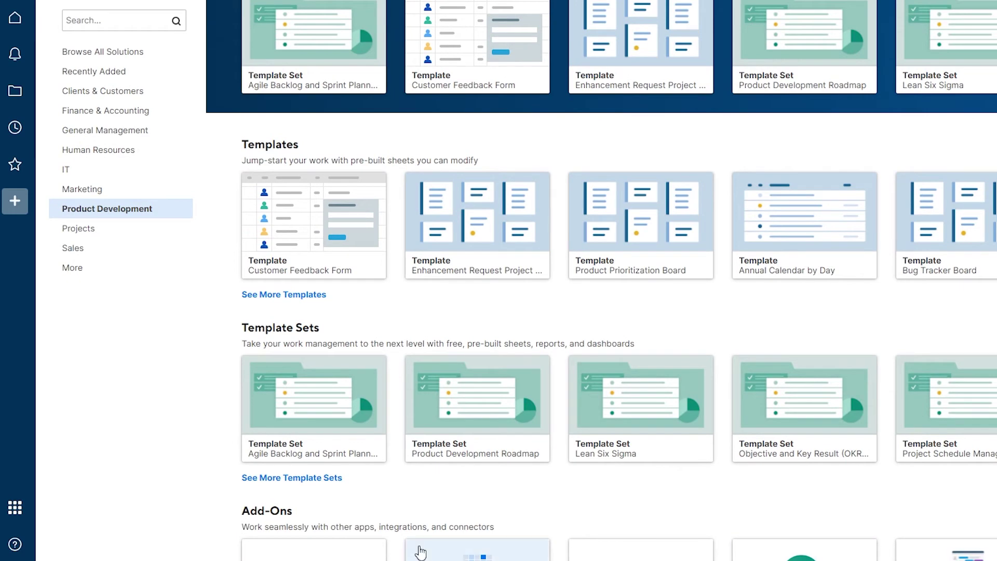
scroll(332, 554, up, 3)
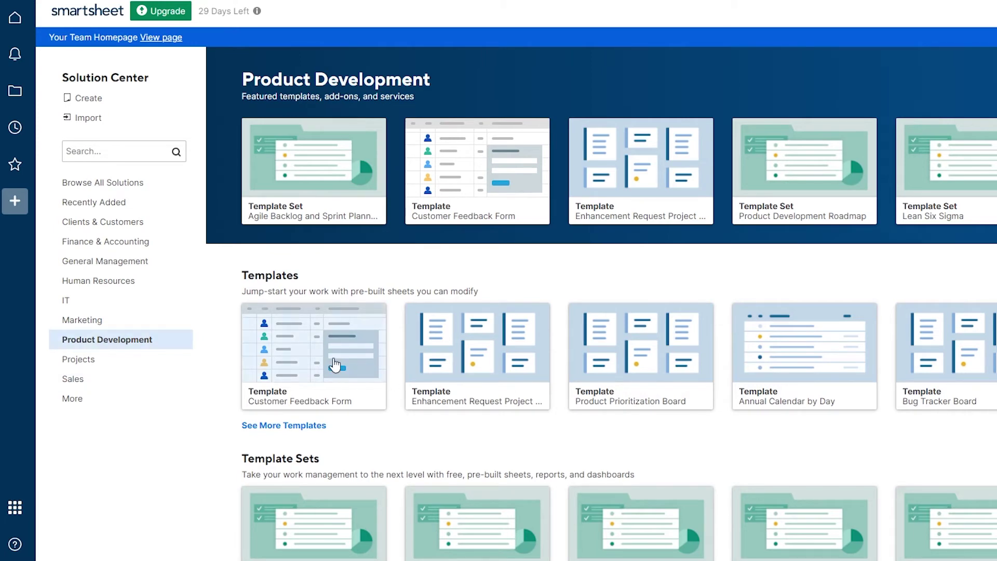
click(334, 365)
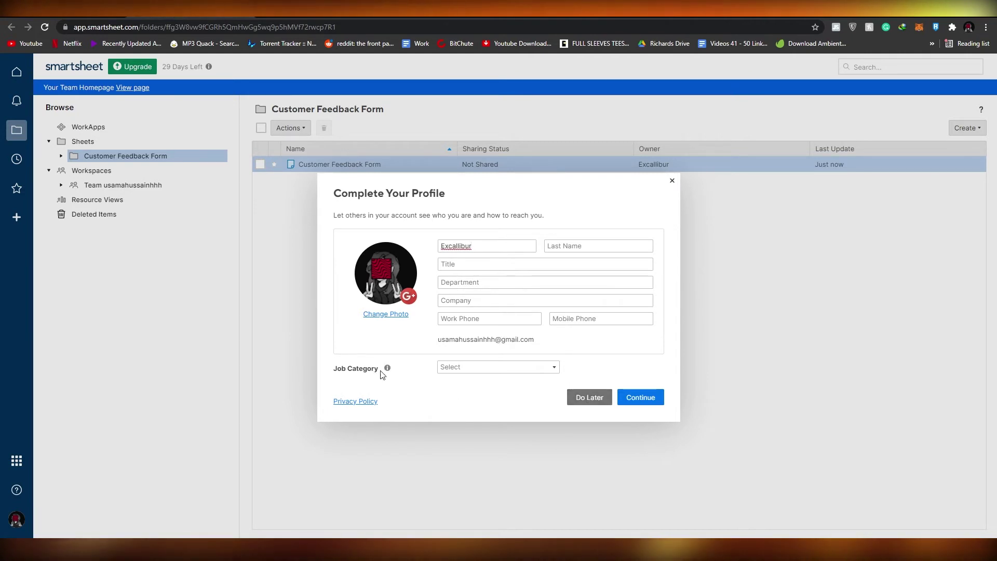
- Defer the Complete Your Profile dialog with Do Later, leaving Job Category unset
click(528, 367)
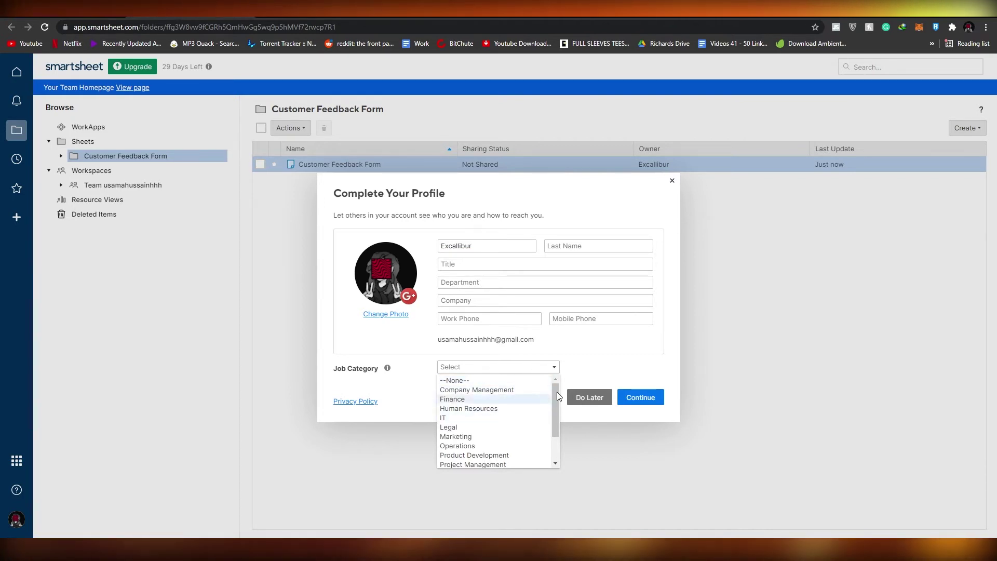
click(571, 387)
click(594, 401)
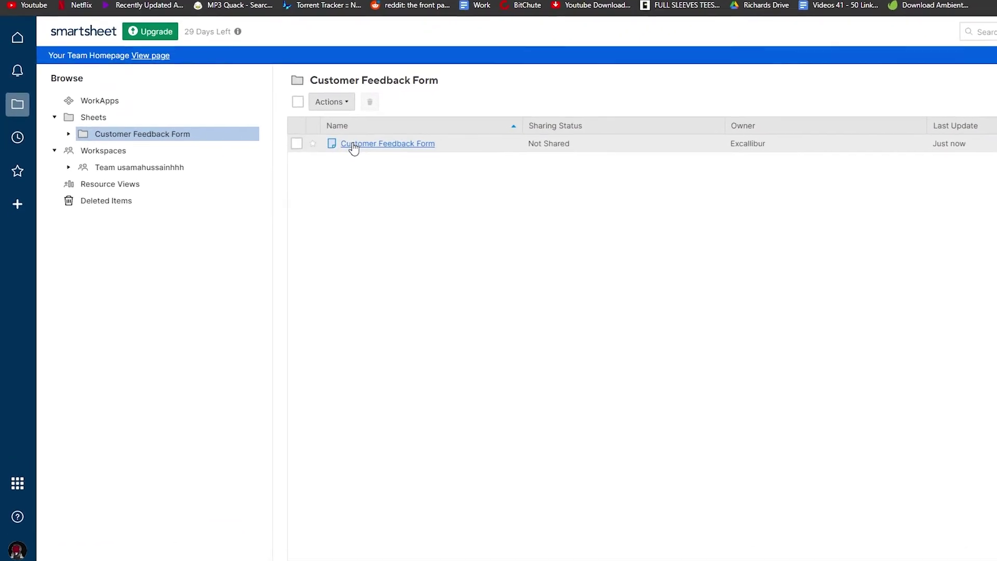
- Open the Customer Feedback Form sheet and inspect the Purchase date column's options
click(354, 148)
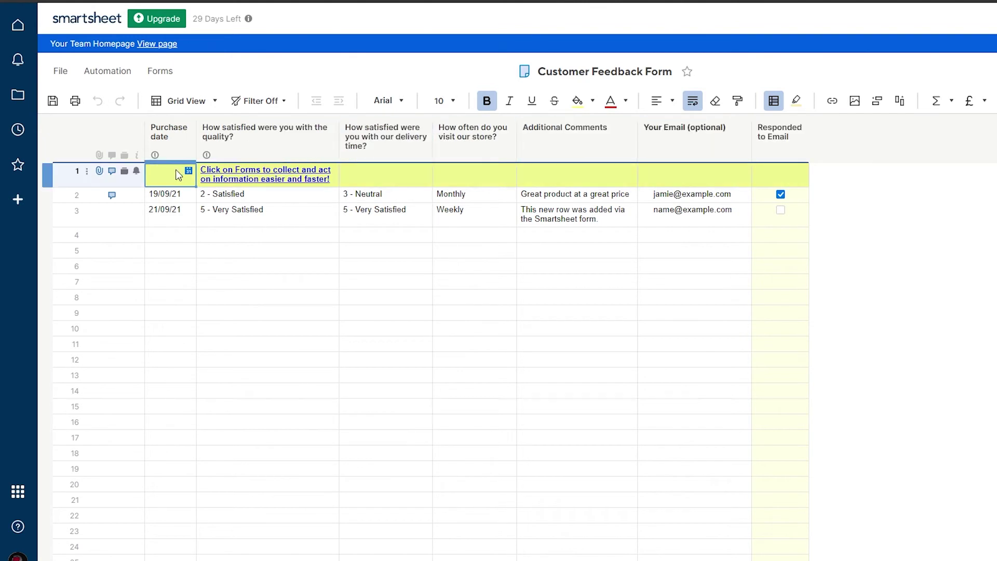
click(188, 129)
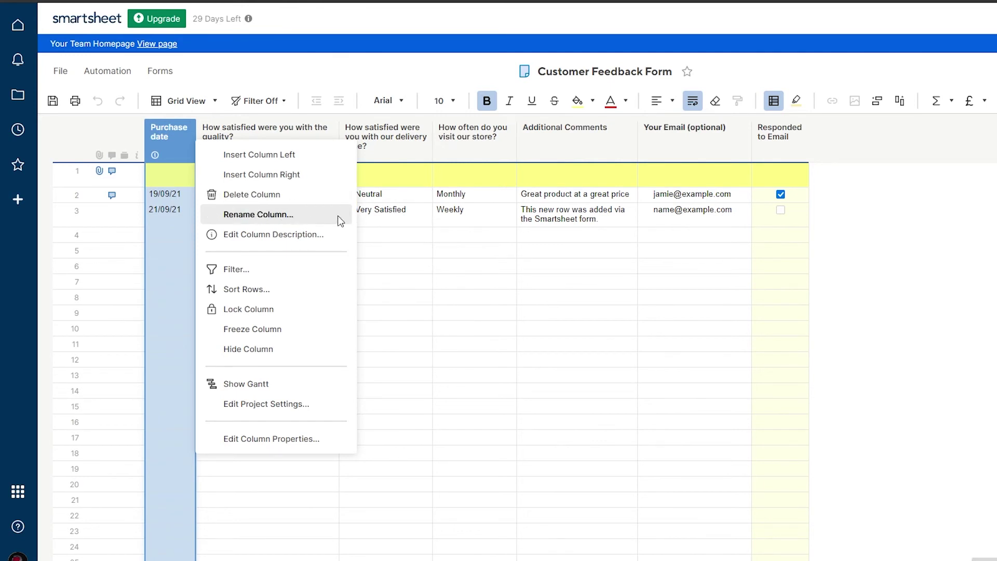
click(383, 269)
- Select Purchase date cells in rows 2, 4 and 6, opening row 4's date picker without choosing
click(192, 197)
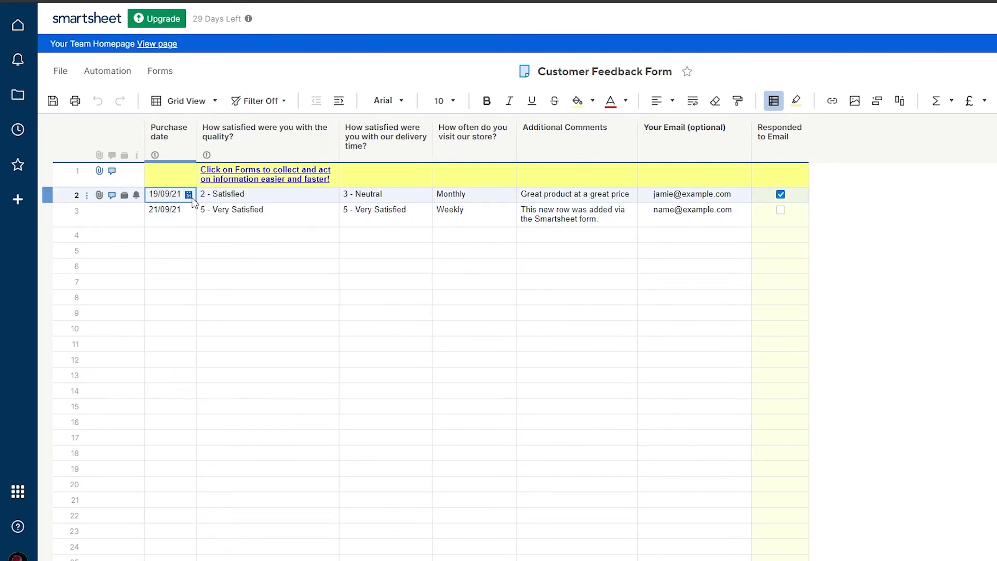
drag(193, 203, 167, 252)
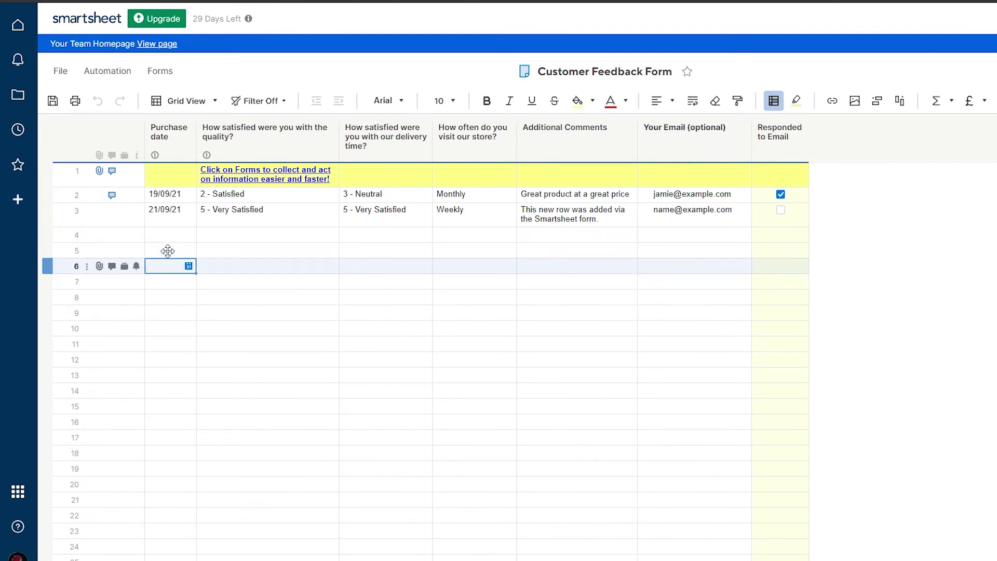
click(169, 237)
click(170, 238)
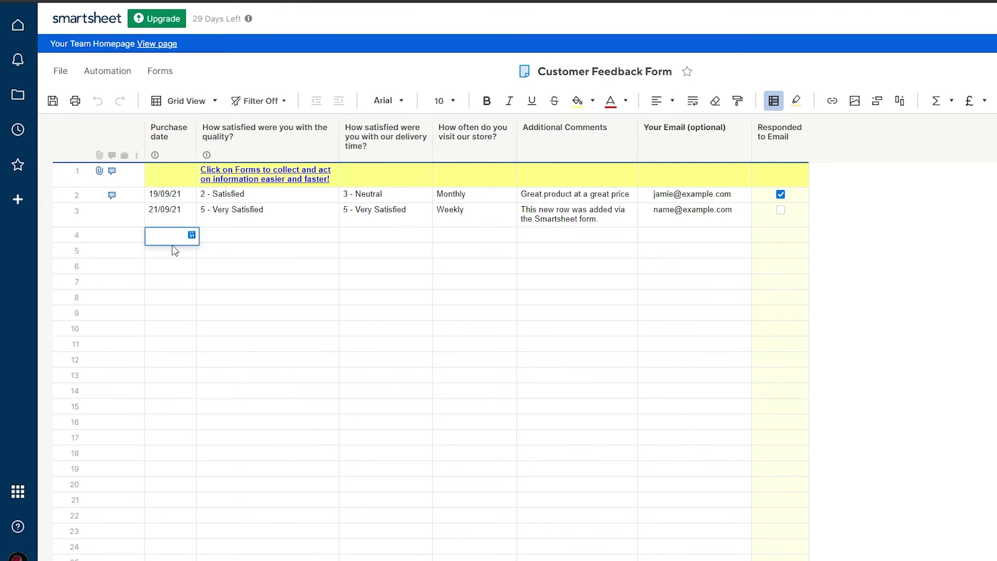
click(192, 235)
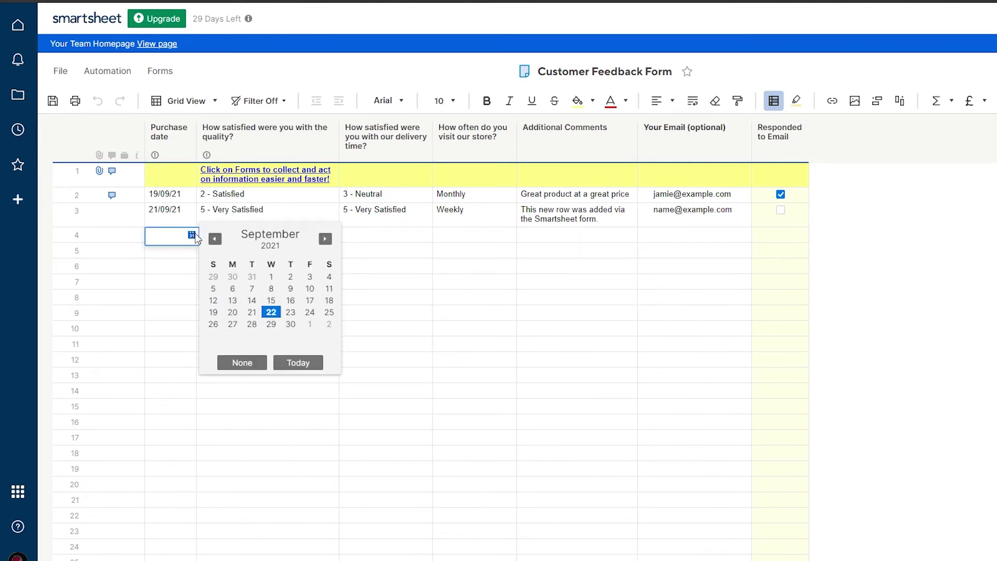
click(171, 266)
click(170, 266)
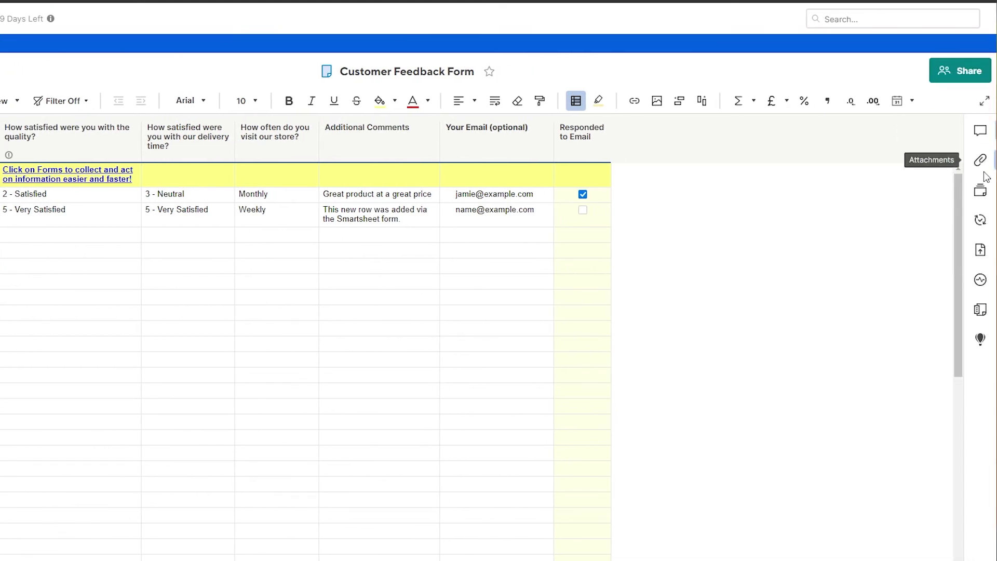
- Review the sheet's Conversations, Attachments and Update Requests, then close the Update Requests window
click(981, 131)
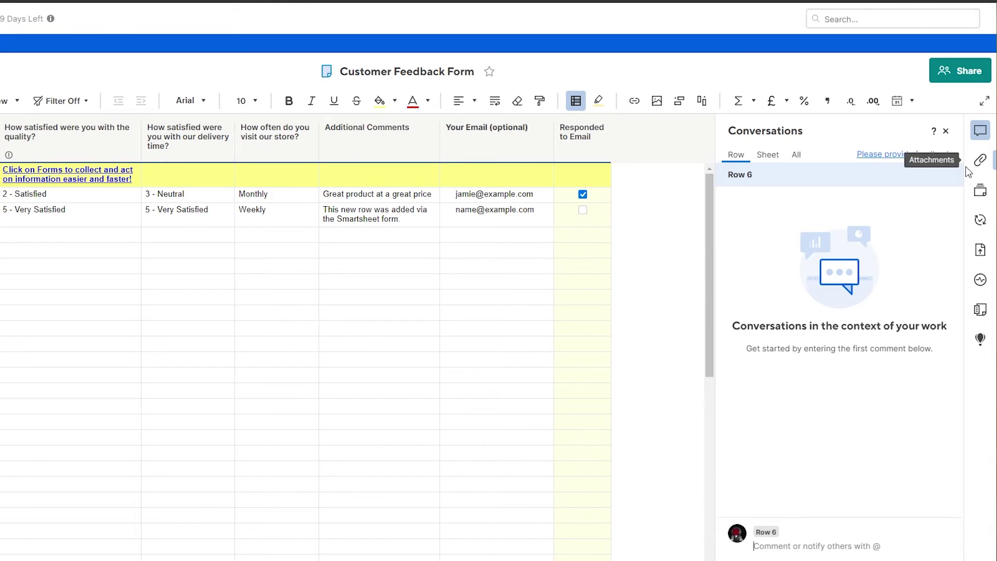
click(980, 160)
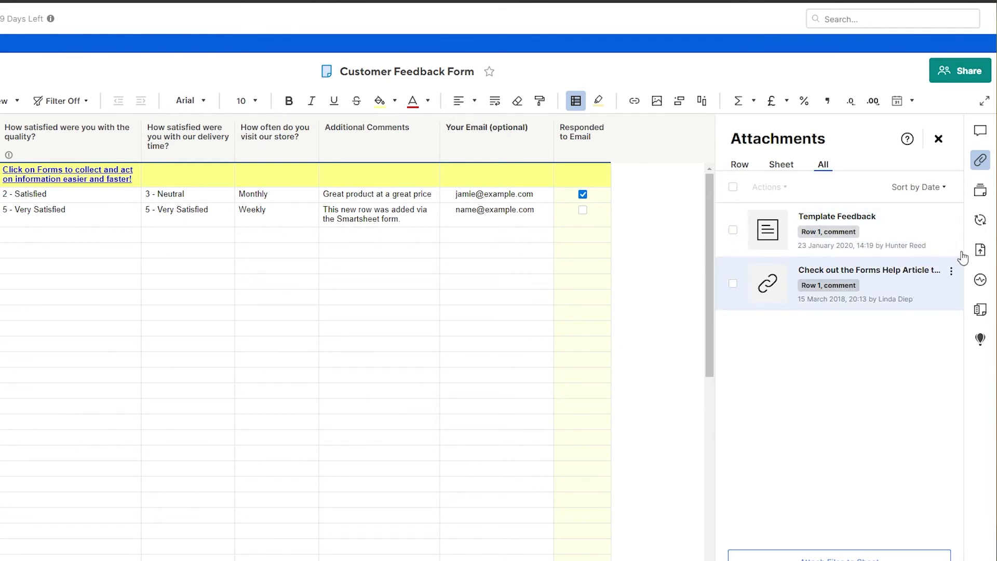
click(979, 220)
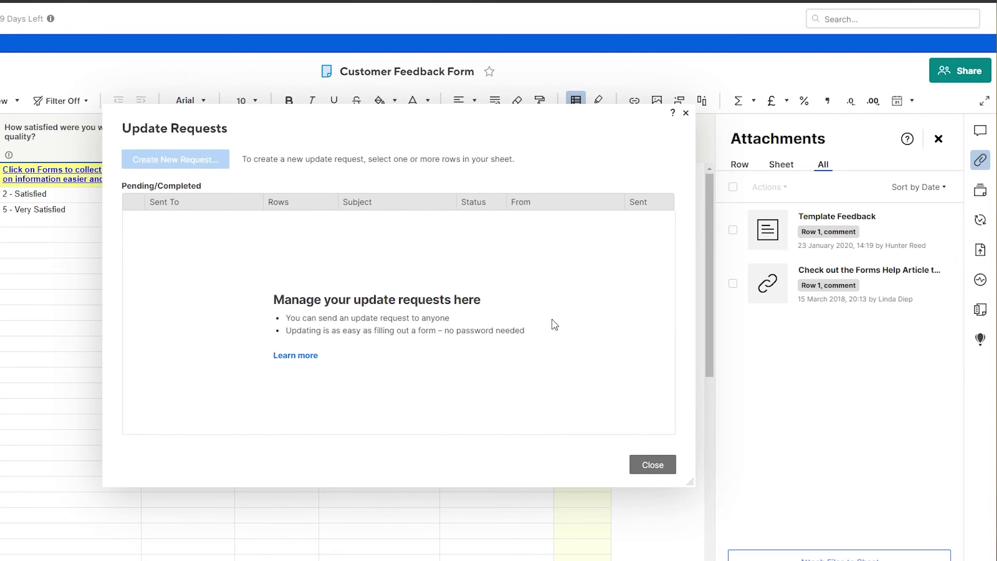
click(653, 464)
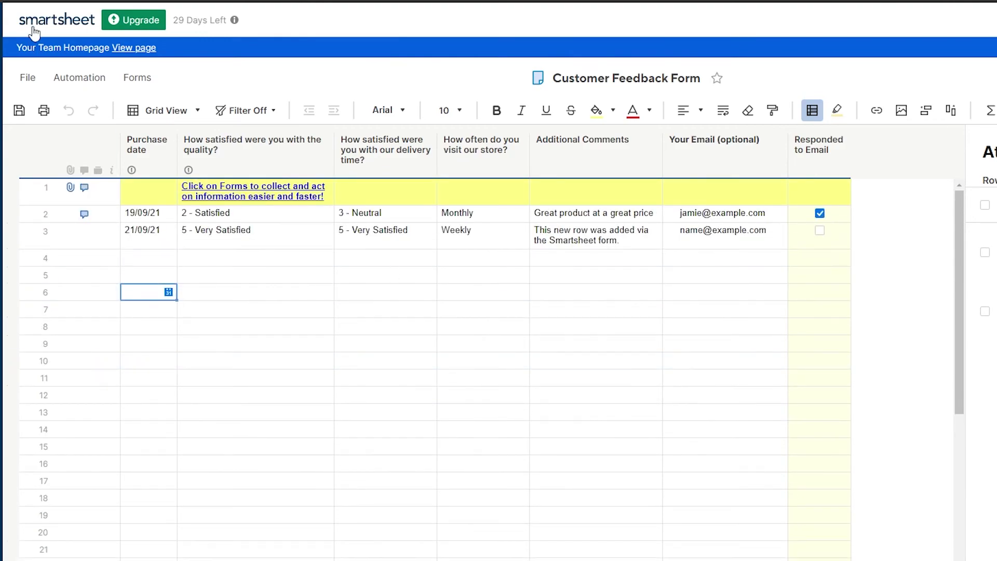
click(136, 19)
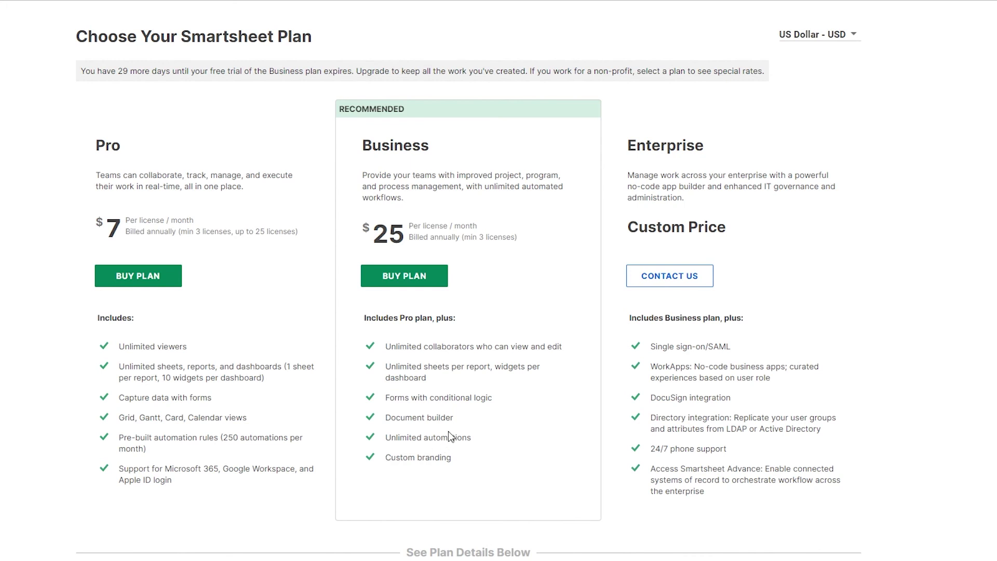
scroll(418, 466, down, 3)
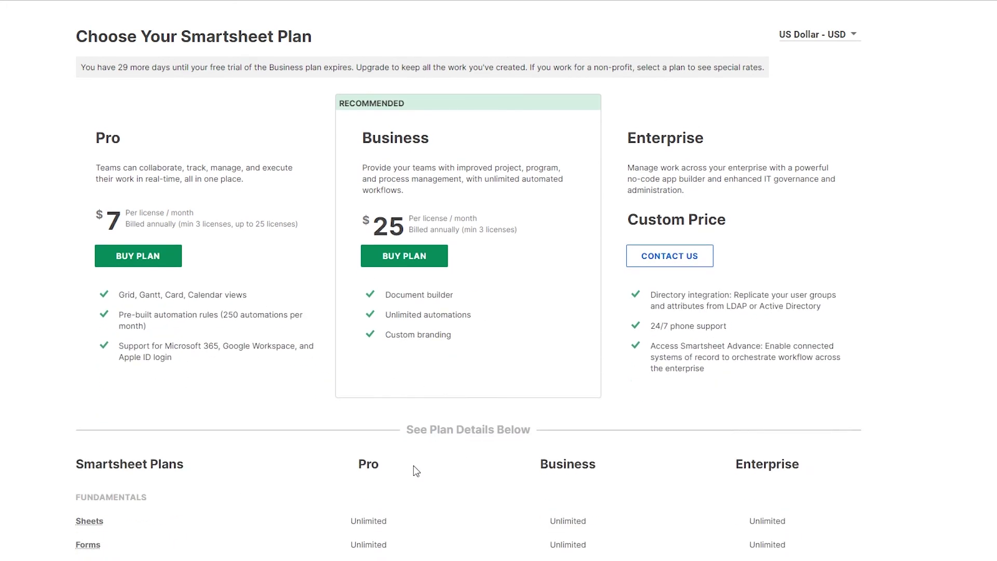
scroll(413, 465, down, 3)
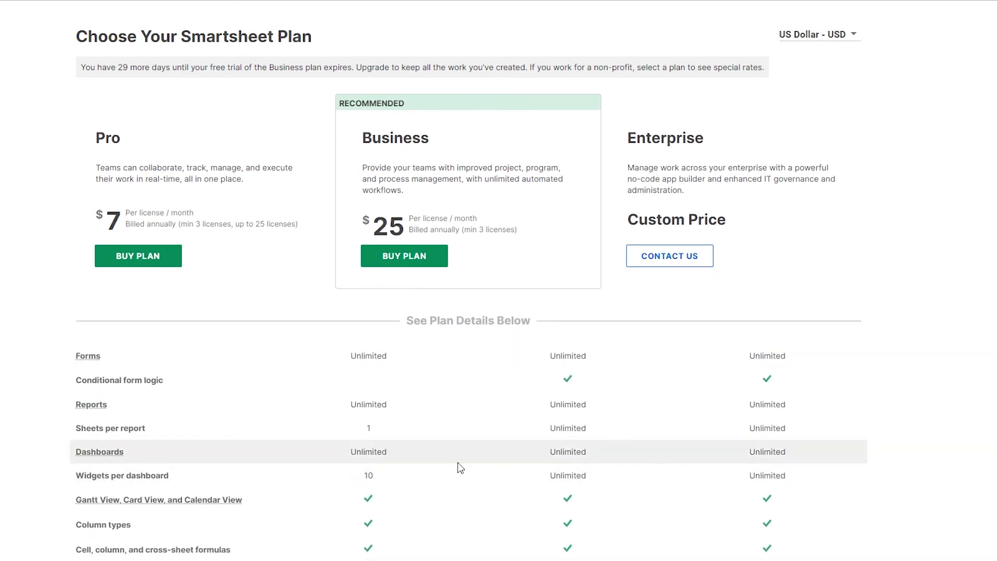
scroll(458, 464, down, 6)
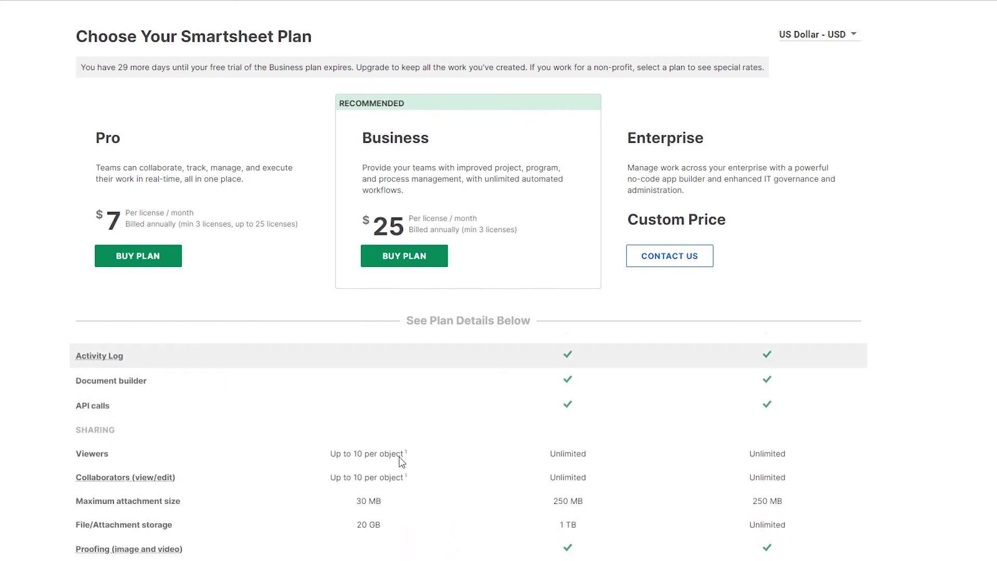
scroll(401, 462, down, 2)
scroll(301, 415, down, 1)
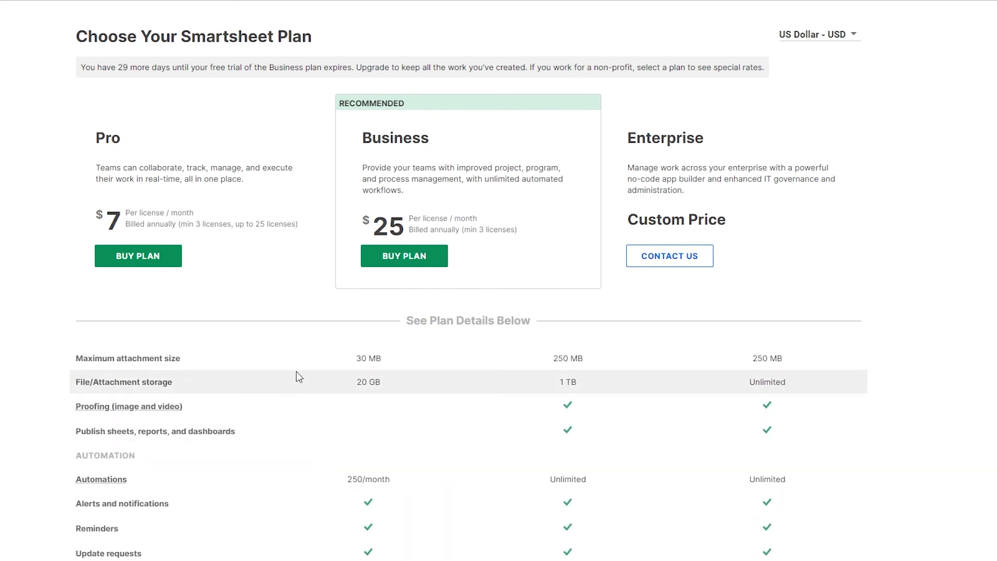
scroll(296, 373, up, 1)
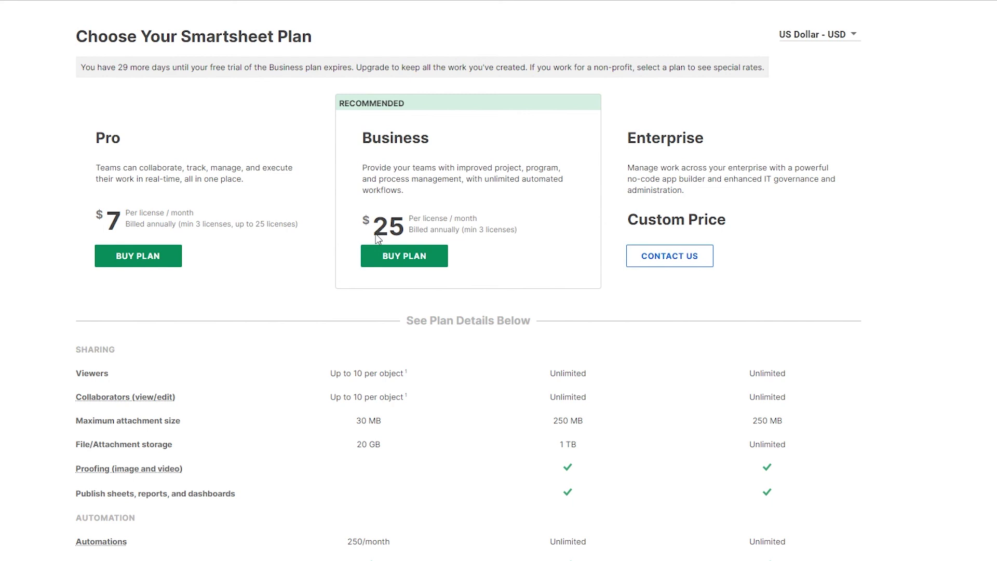
scroll(70, 440, up, 10)
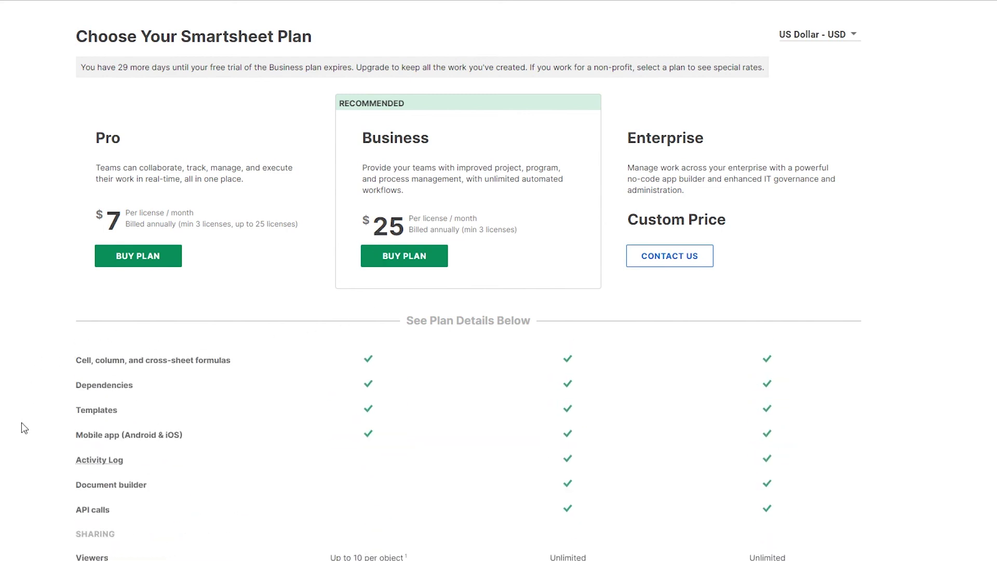